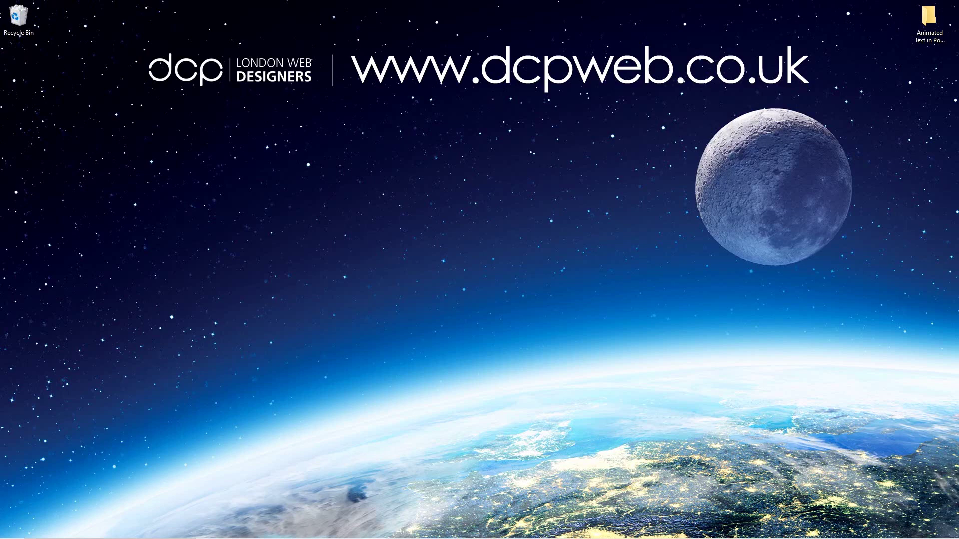
# Launch PowerPoint and start a blank presentation
pyautogui.click(12, 530)
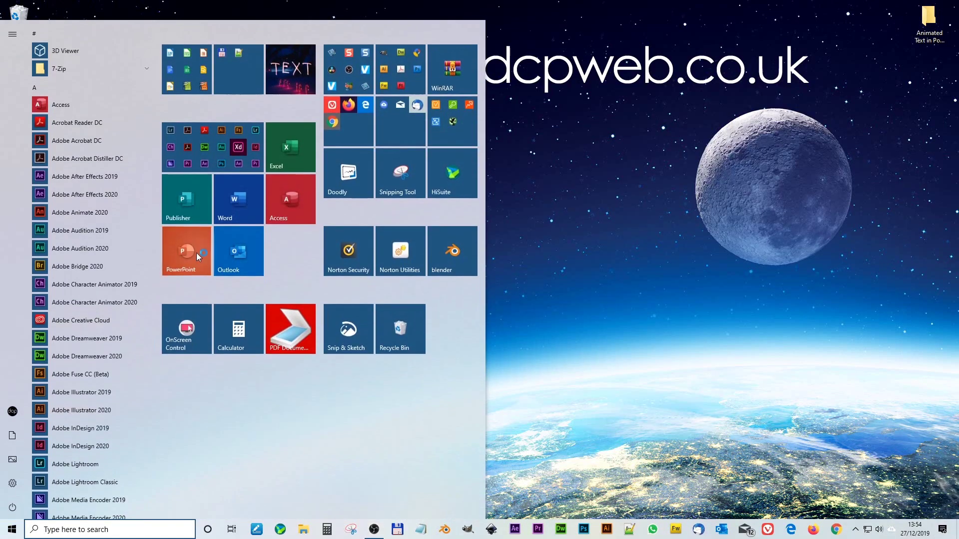
pyautogui.click(197, 253)
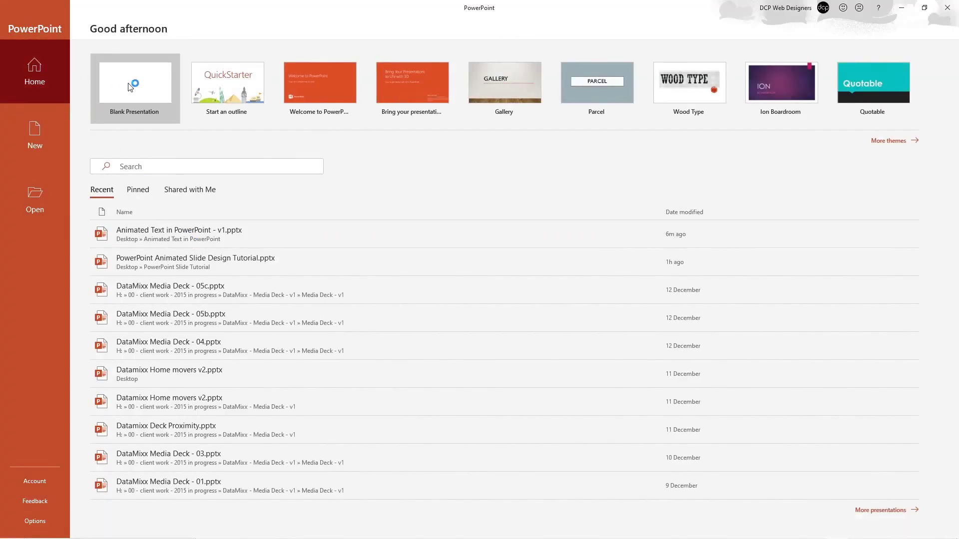
pyautogui.click(125, 84)
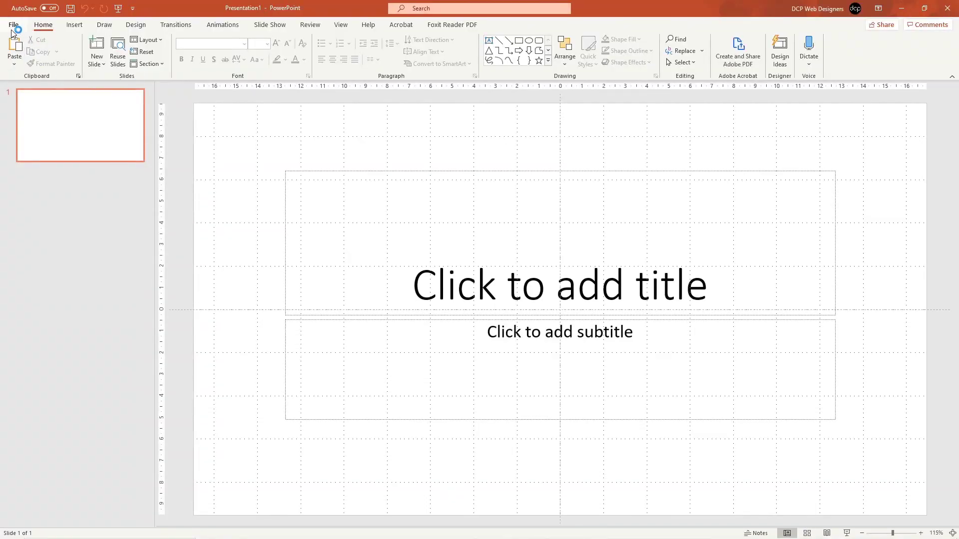
# Save it as 'animated text - 01' in Desktop > Animated Text in PowerPoint
pyautogui.click(12, 27)
pyautogui.click(31, 158)
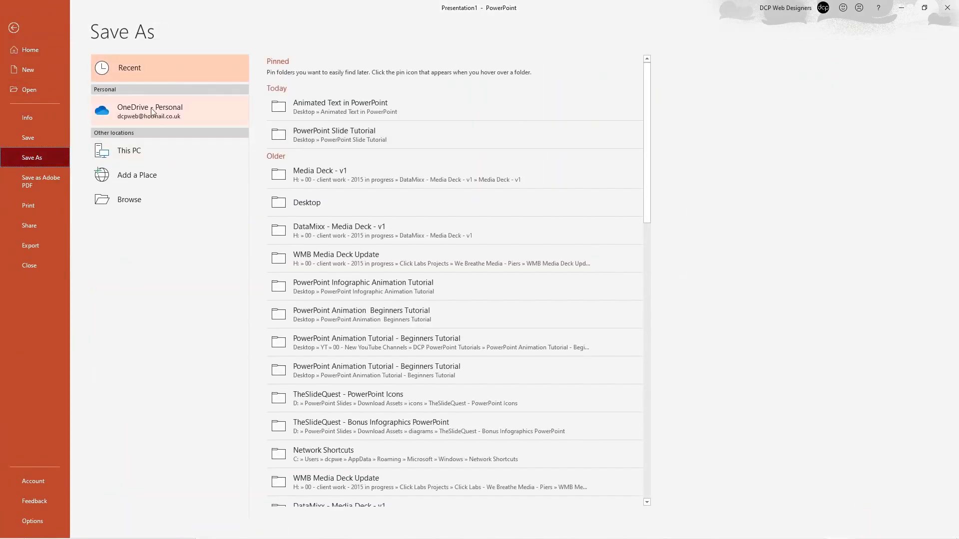
pyautogui.click(121, 151)
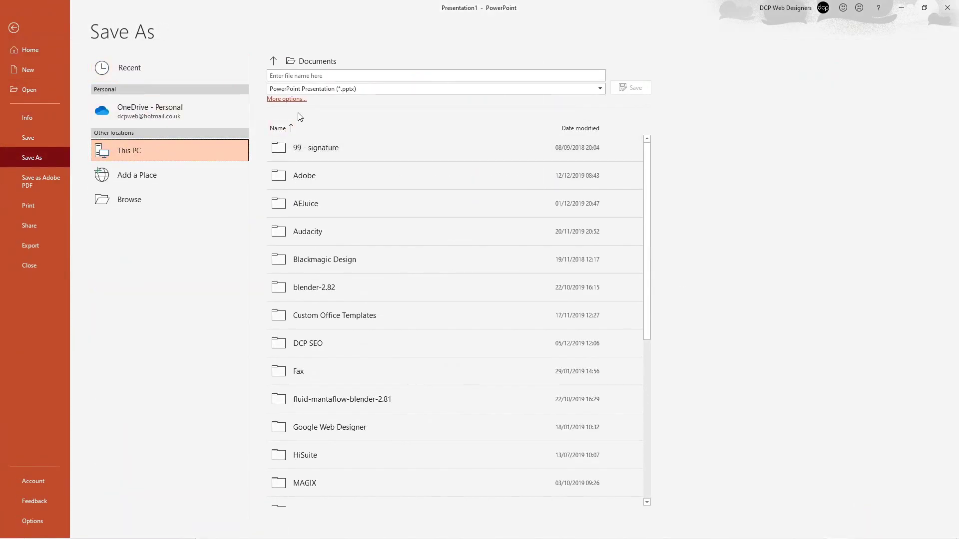
pyautogui.click(289, 99)
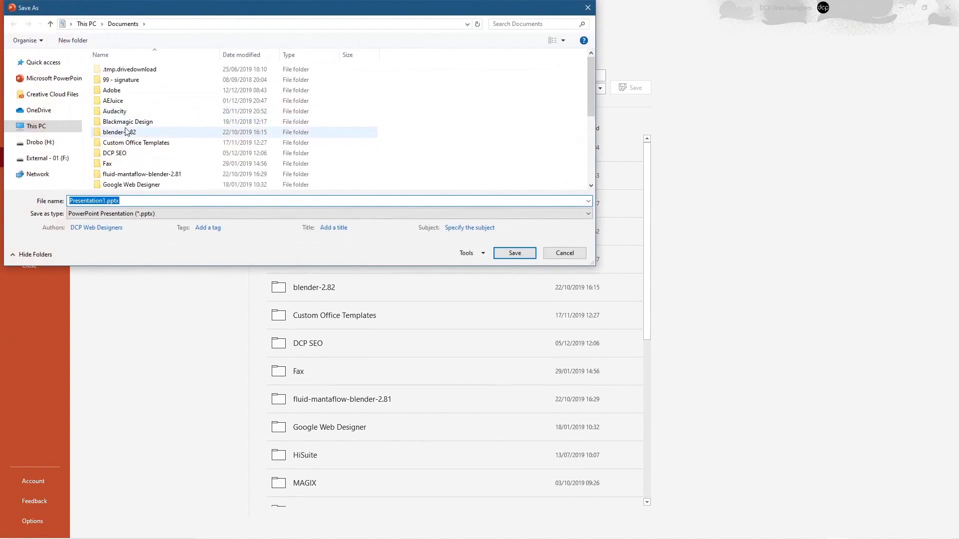
pyautogui.click(36, 126)
pyautogui.doubleClick(259, 79)
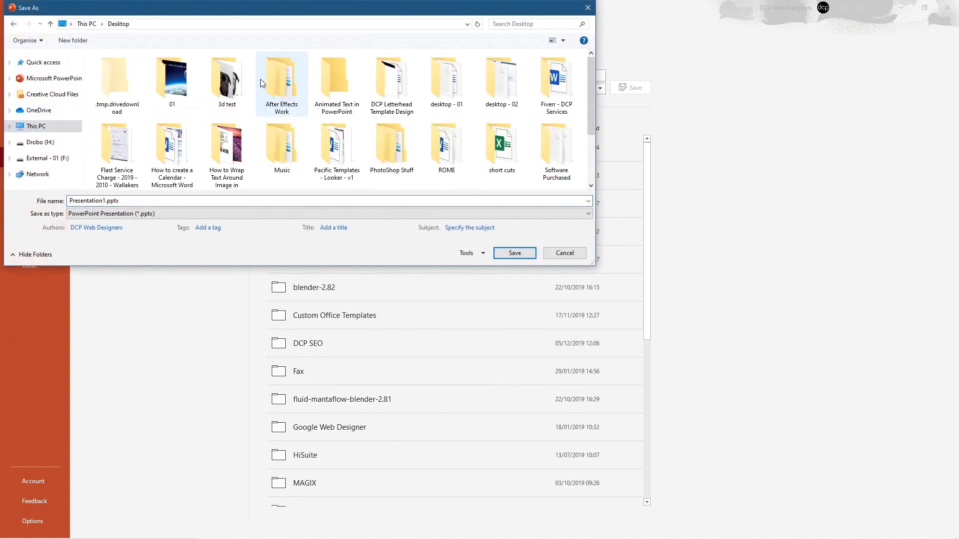
pyautogui.doubleClick(335, 80)
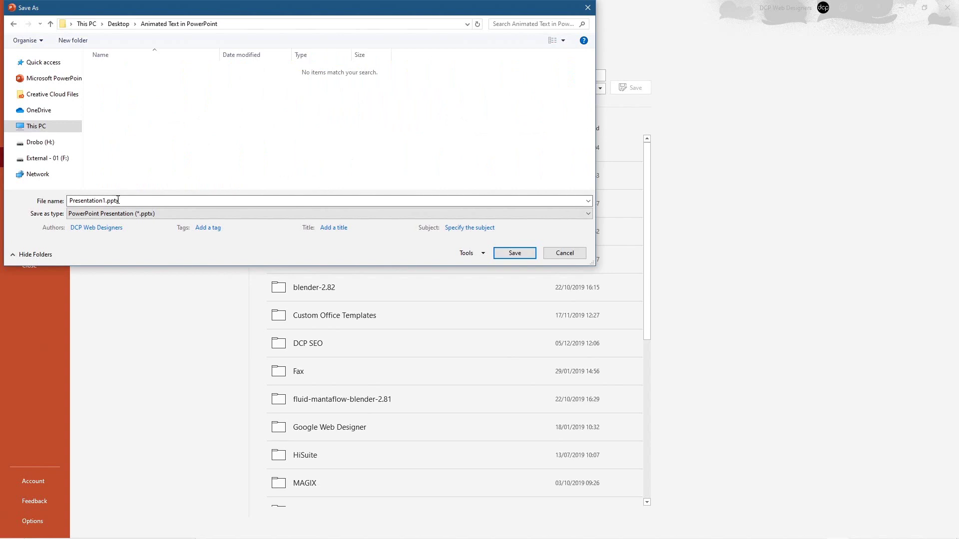
pyautogui.write('ania')
pyautogui.write('ated')
pyautogui.write(' text - 01')
pyautogui.click(515, 253)
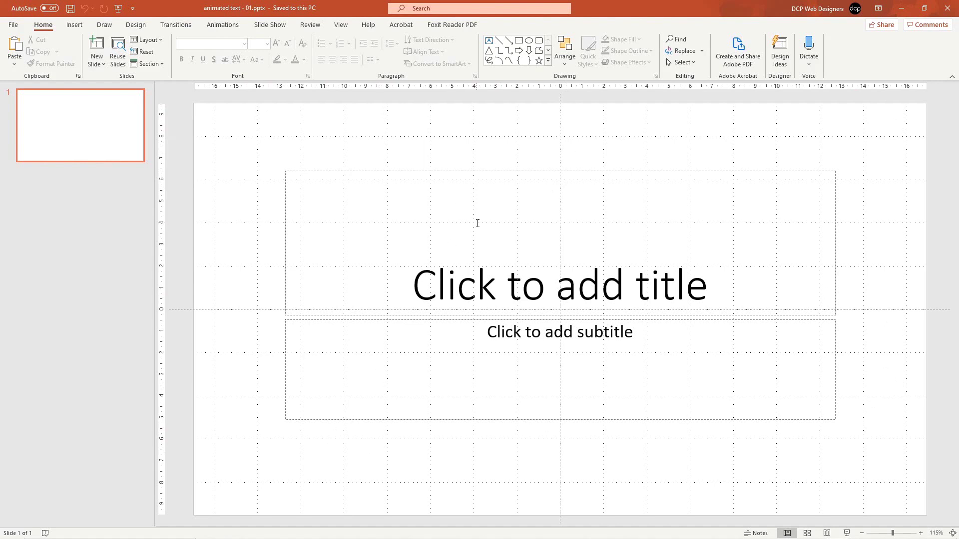
# Delete the title and subtitle placeholders, leaving gridlines and ruler shown over the empty slide
pyautogui.hotkey('ctrl', 'a')
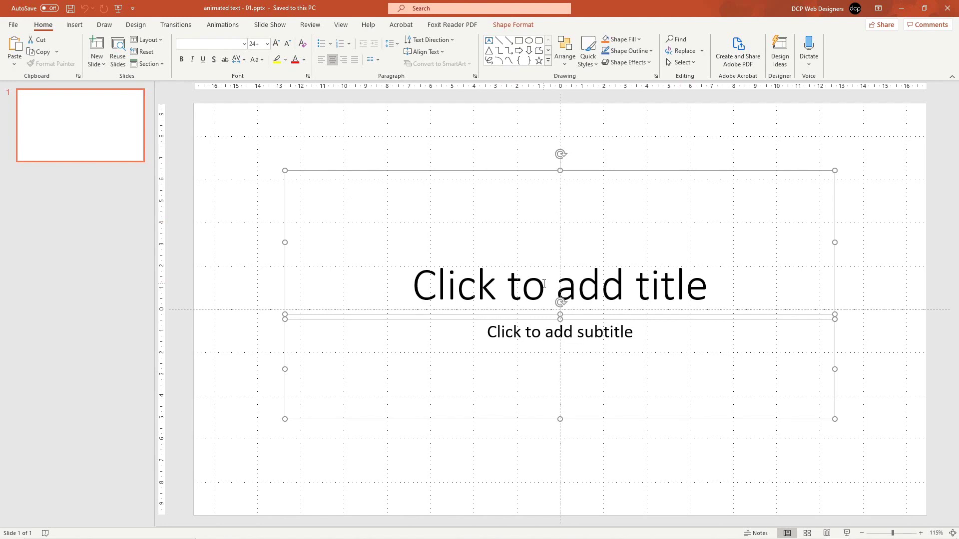
pyautogui.press('Delete')
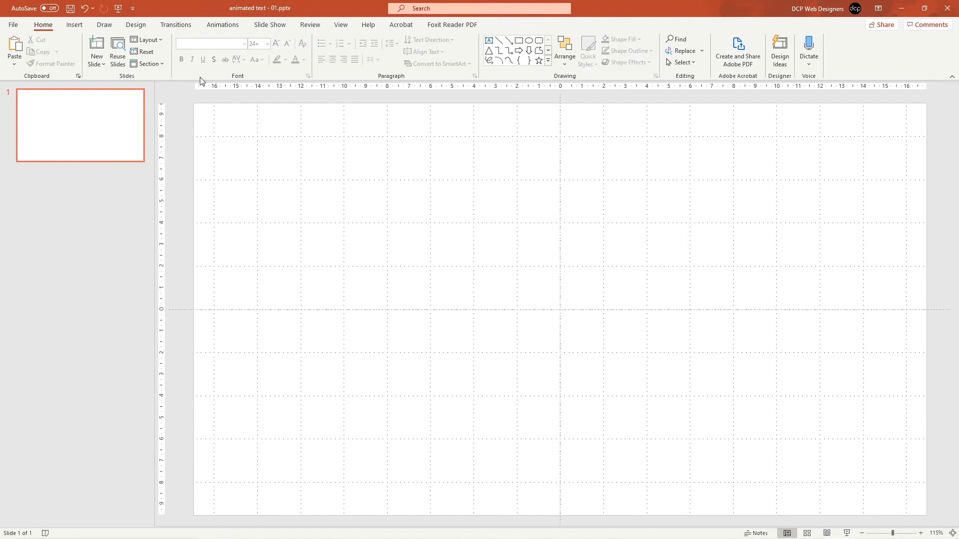
pyautogui.click(339, 26)
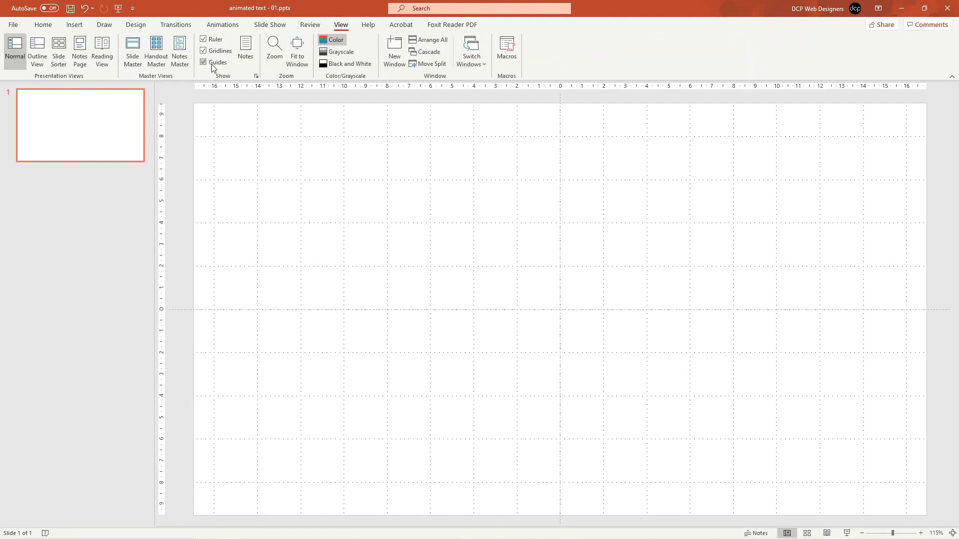
pyautogui.click(203, 51)
pyautogui.click(203, 50)
pyautogui.click(203, 39)
pyautogui.click(203, 40)
pyautogui.click(43, 25)
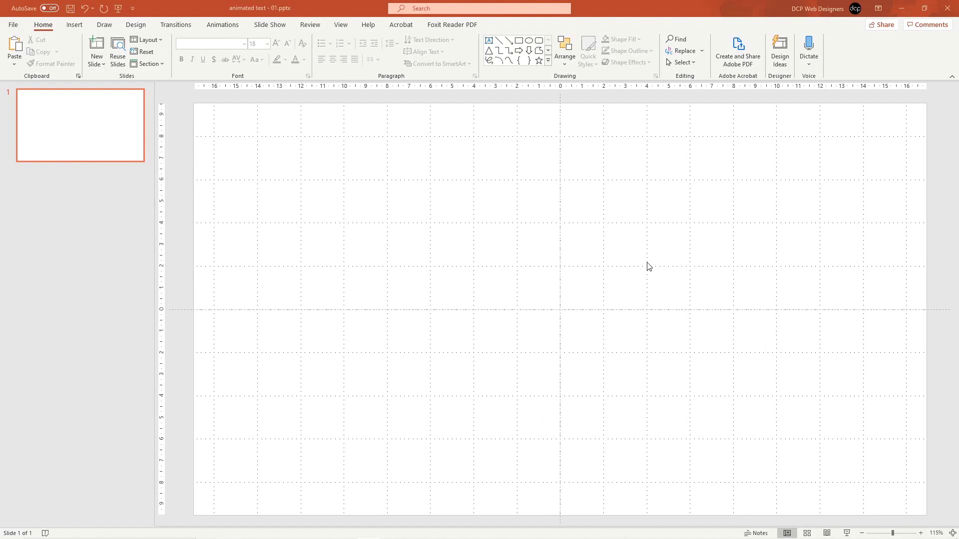
# Give the slide a solid Orange, Accent 2, Darker 25% background and save
pyautogui.click(138, 26)
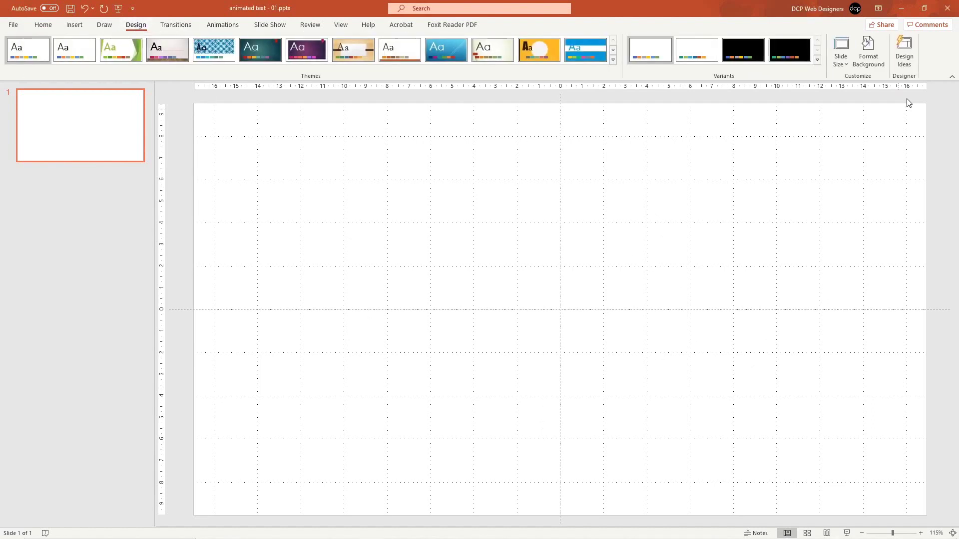
pyautogui.click(870, 61)
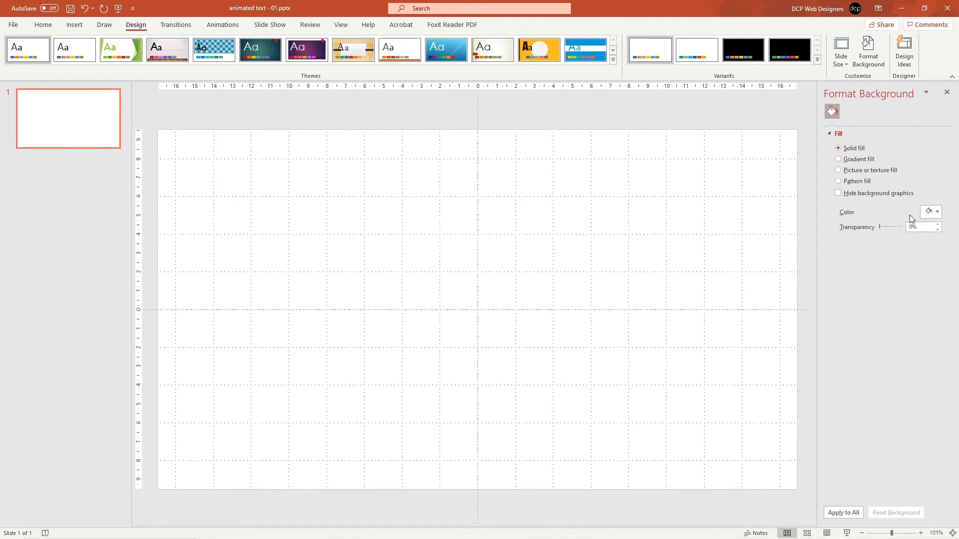
pyautogui.click(932, 212)
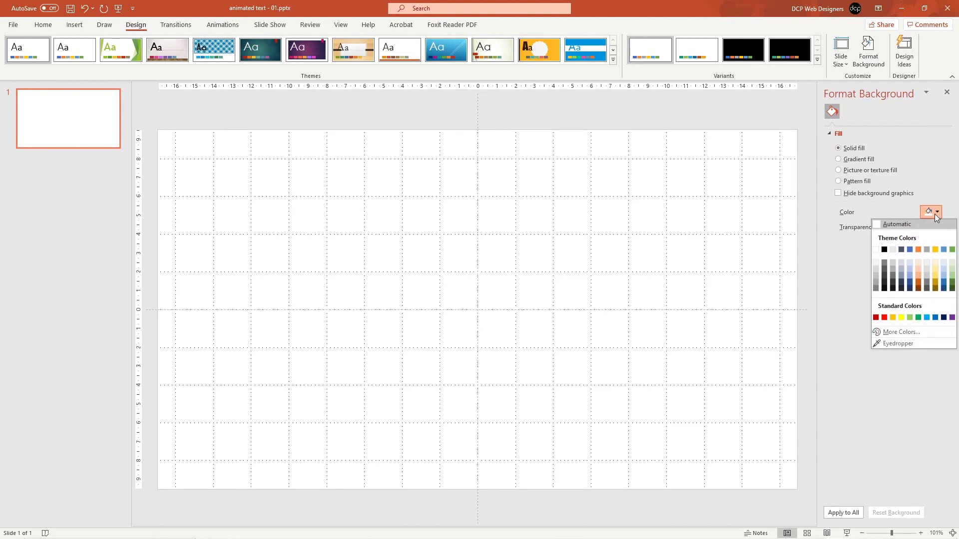
pyautogui.click(919, 284)
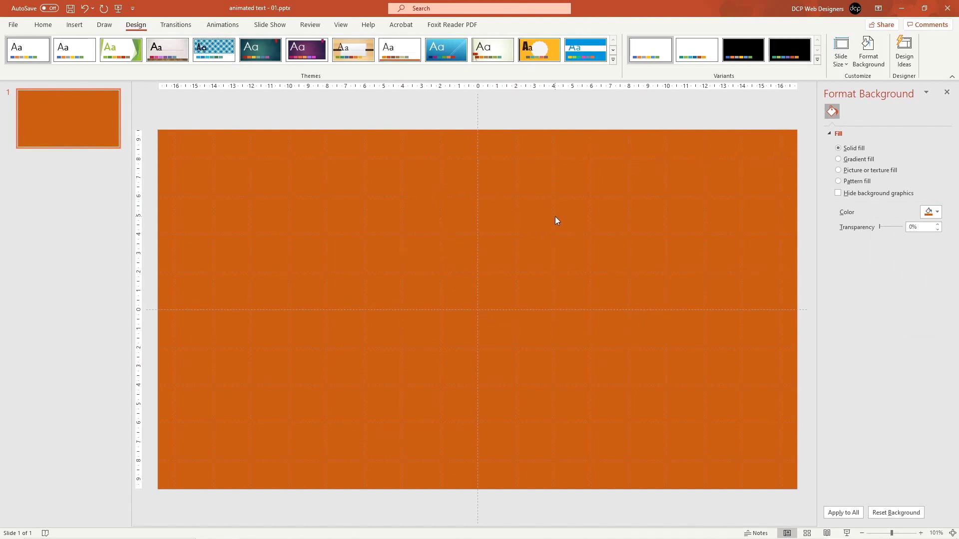
pyautogui.hotkey('ctrl', 's')
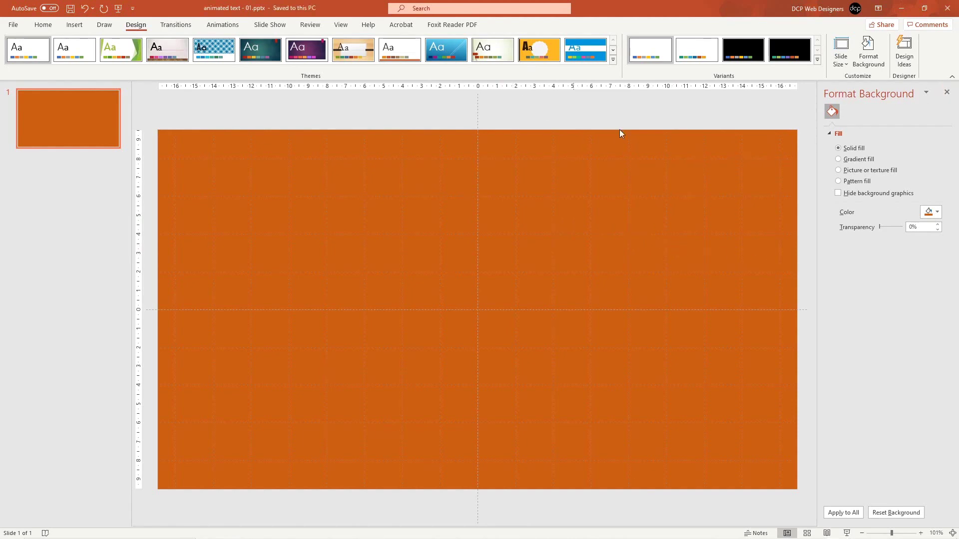
pyautogui.click(947, 93)
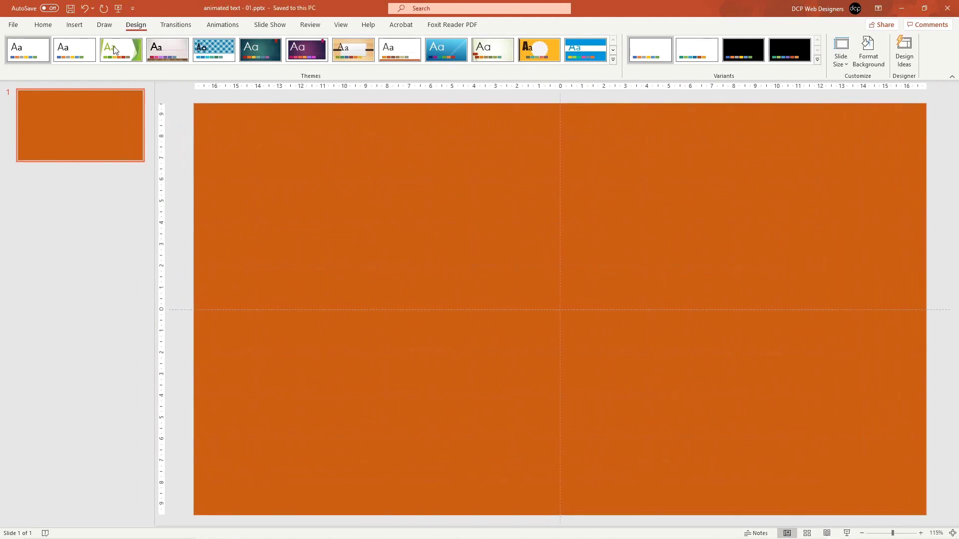
# Draw a small square, fill it white with no outline, and move it near centre
pyautogui.click(41, 24)
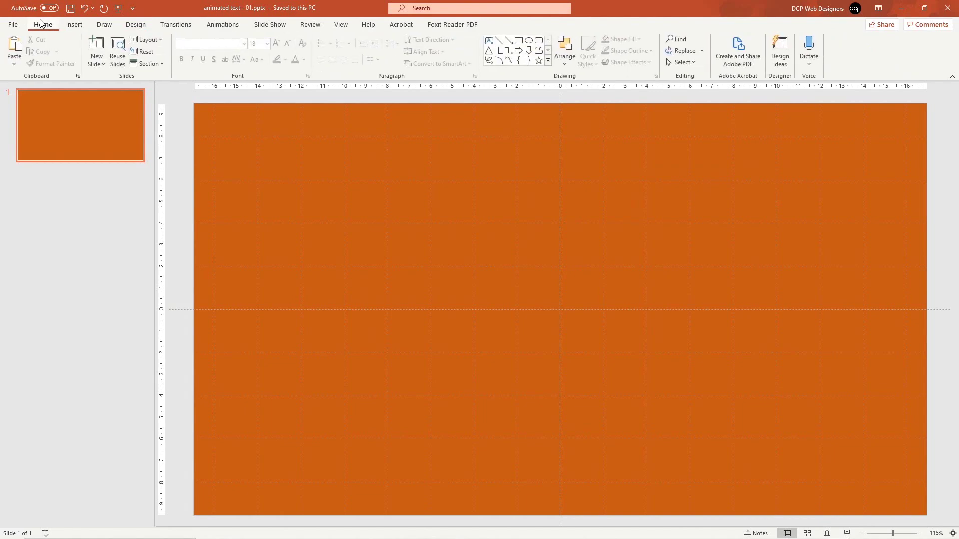
pyautogui.click(518, 42)
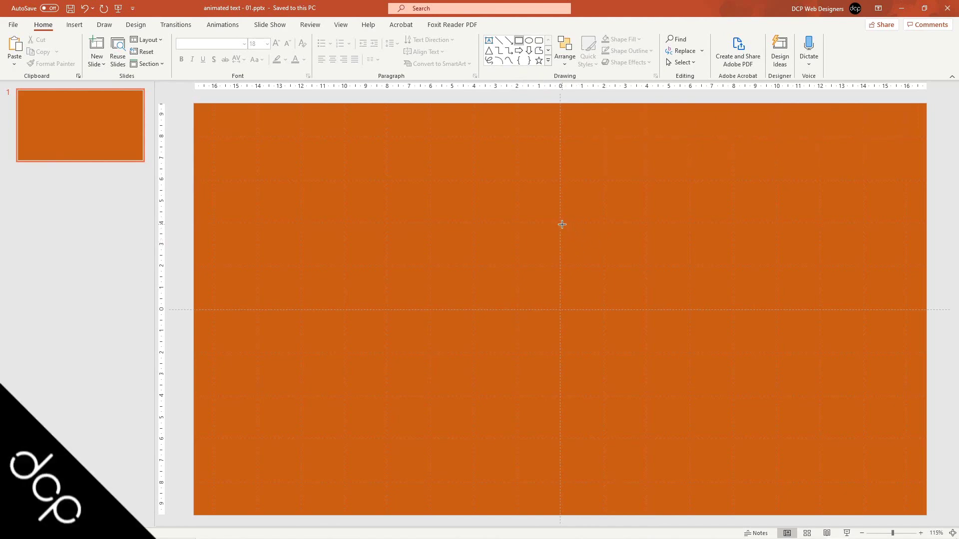
pyautogui.moveTo(561, 223); pyautogui.dragTo(594, 267)
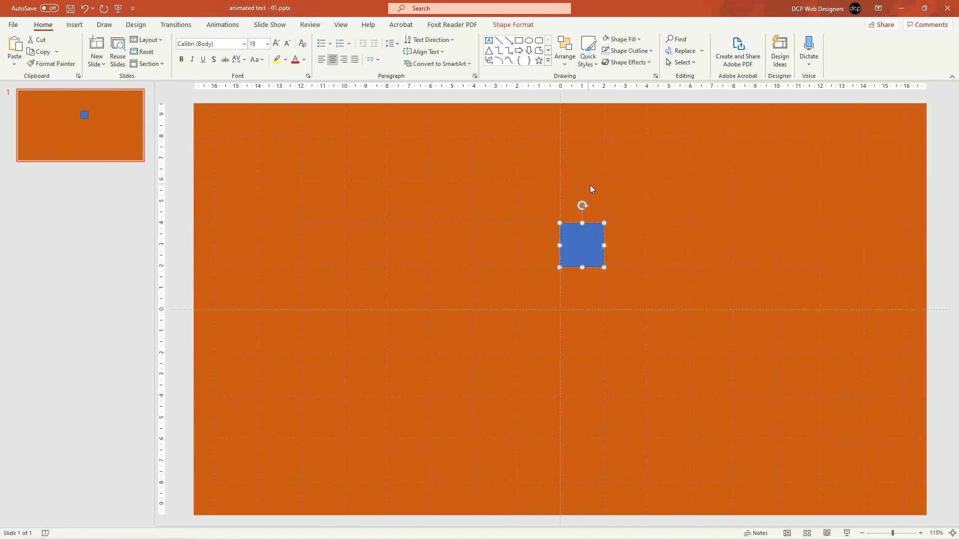
pyautogui.click(639, 39)
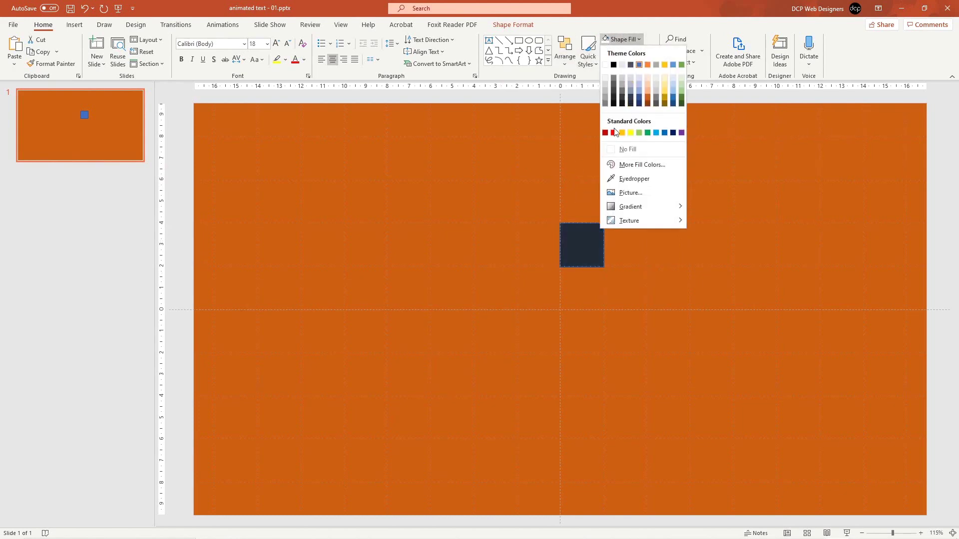
pyautogui.click(606, 65)
pyautogui.click(627, 51)
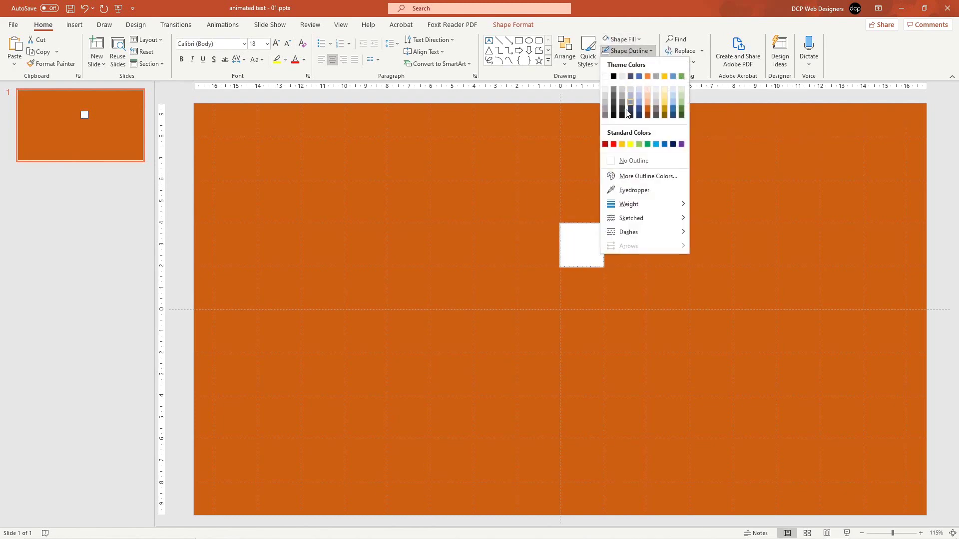
pyautogui.click(625, 161)
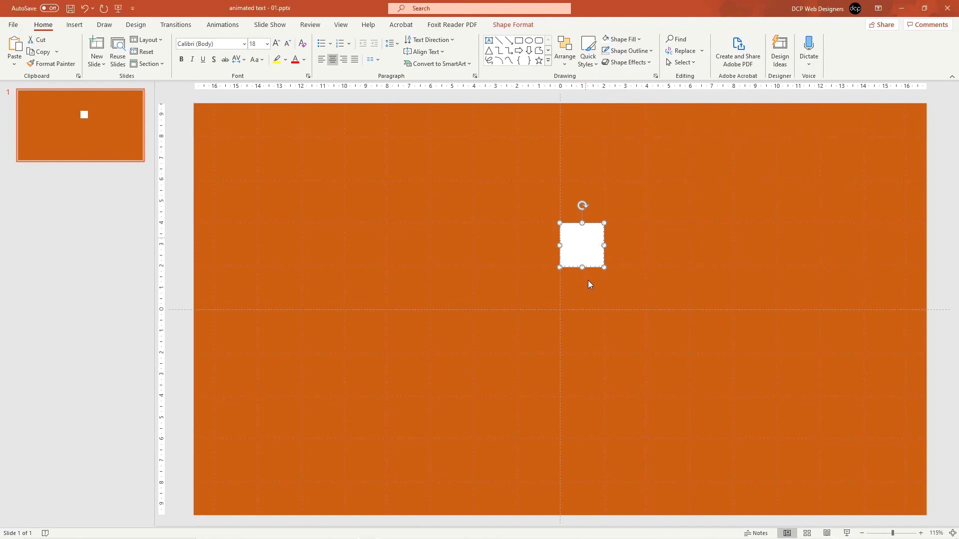
pyautogui.moveTo(586, 241); pyautogui.dragTo(590, 281)
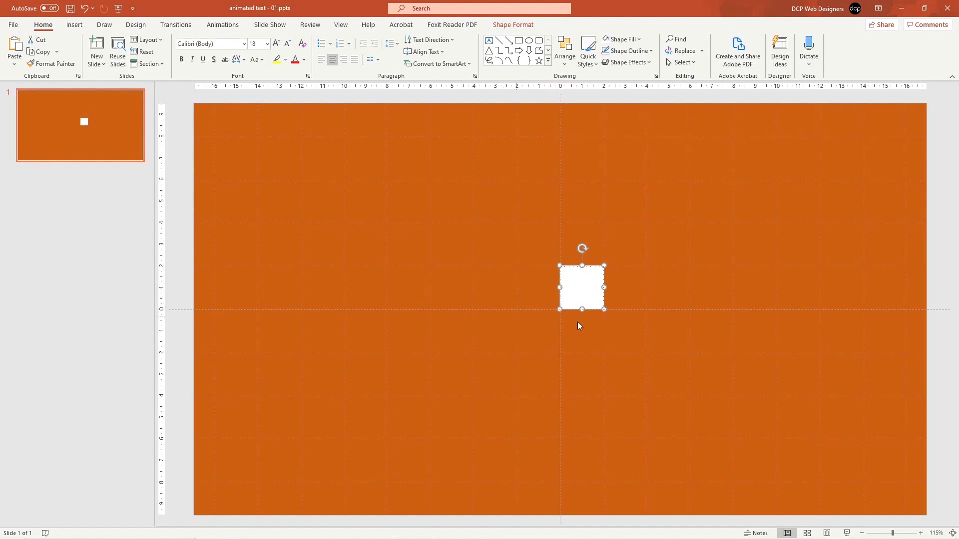
# Copy the square above and to the left, then stretch the left copy into a wide bar
pyautogui.keyDown('ctrl'); pyautogui.moveTo(580, 284); pyautogui.dragTo(576, 167); pyautogui.keyUp('ctrl')
pyautogui.click(594, 284)
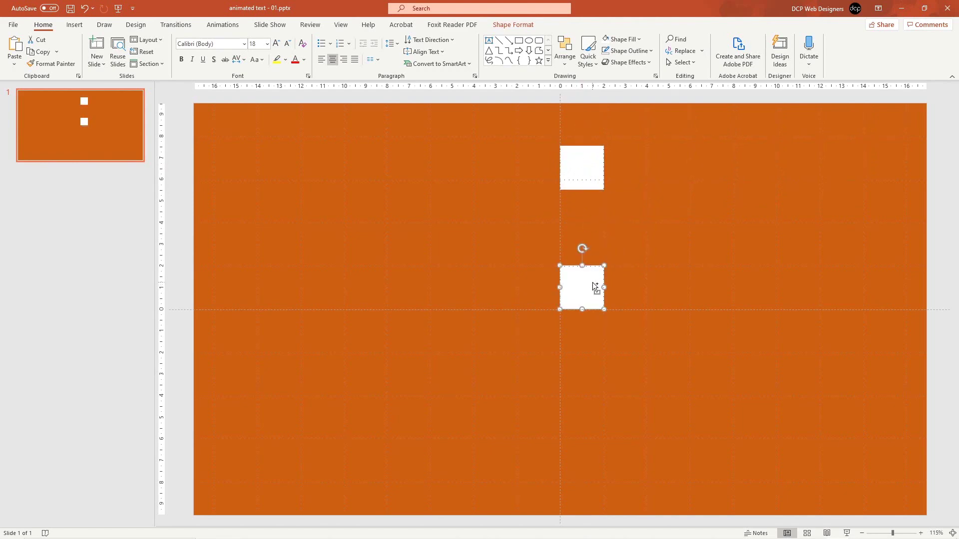
pyautogui.moveTo(595, 286); pyautogui.dragTo(526, 273)
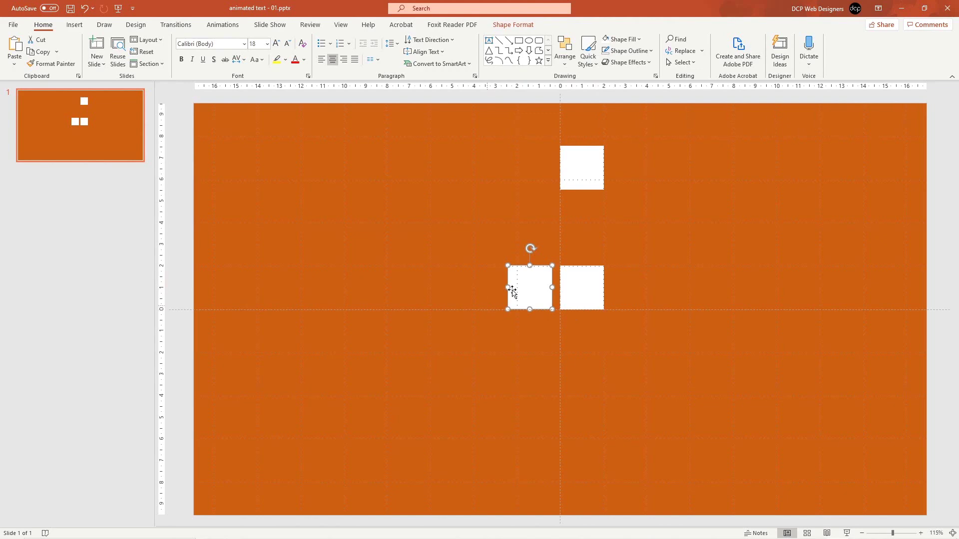
pyautogui.click(463, 297)
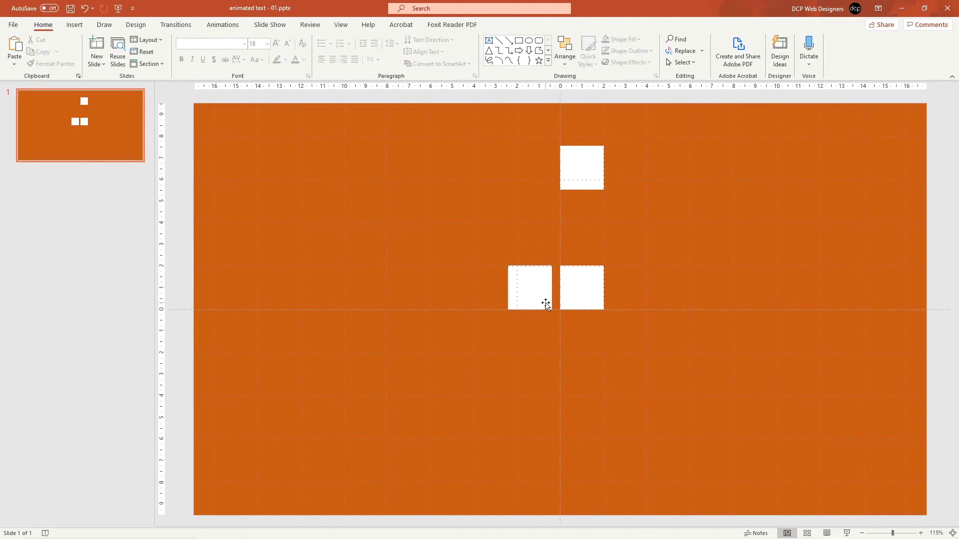
pyautogui.click(519, 288)
pyautogui.moveTo(506, 289); pyautogui.dragTo(343, 294)
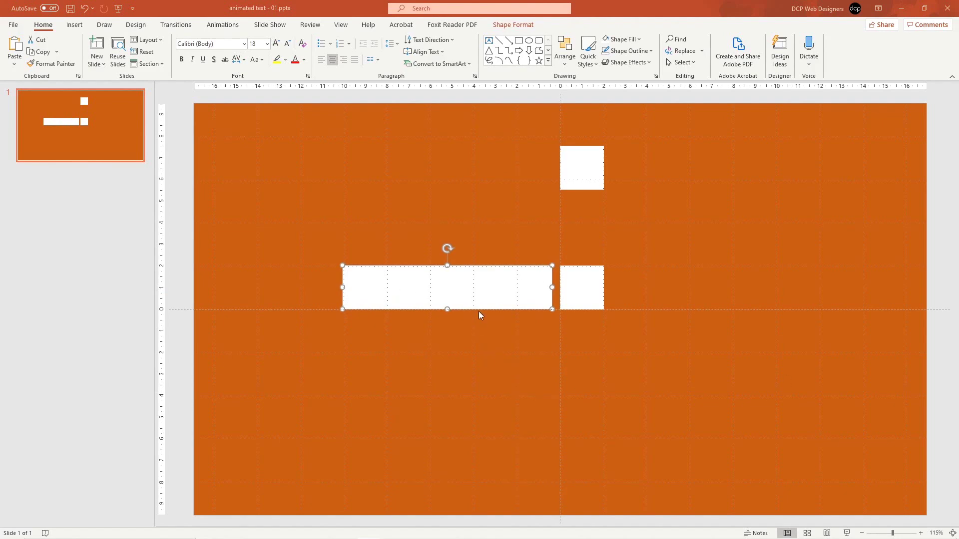
# Draw a text box below the long white bar and type CREATE
pyautogui.click(489, 41)
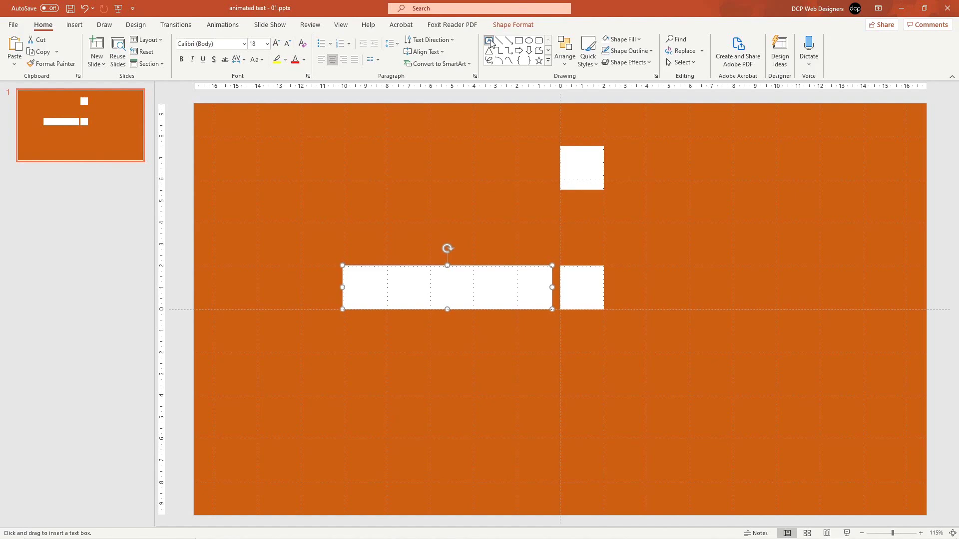
pyautogui.moveTo(345, 323); pyautogui.dragTo(551, 360)
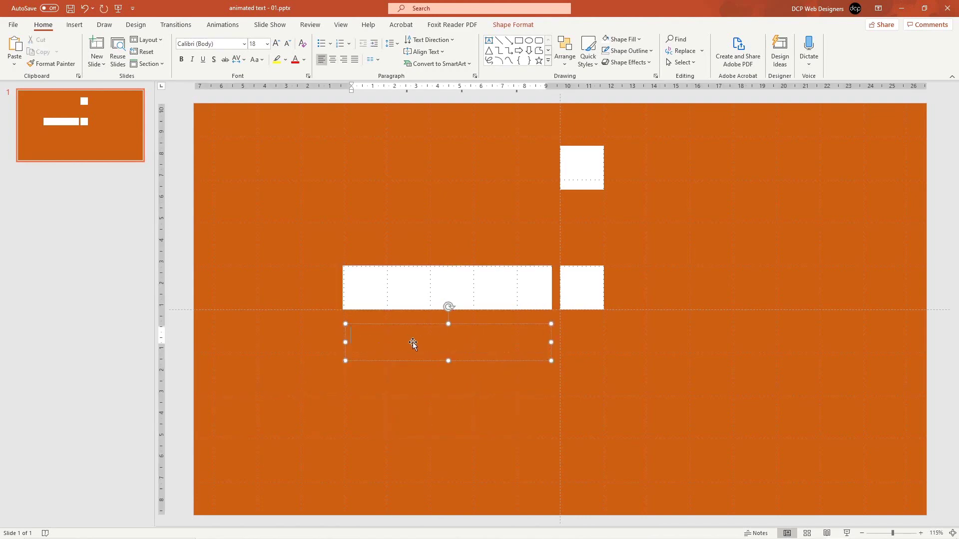
pyautogui.write('CREATE')
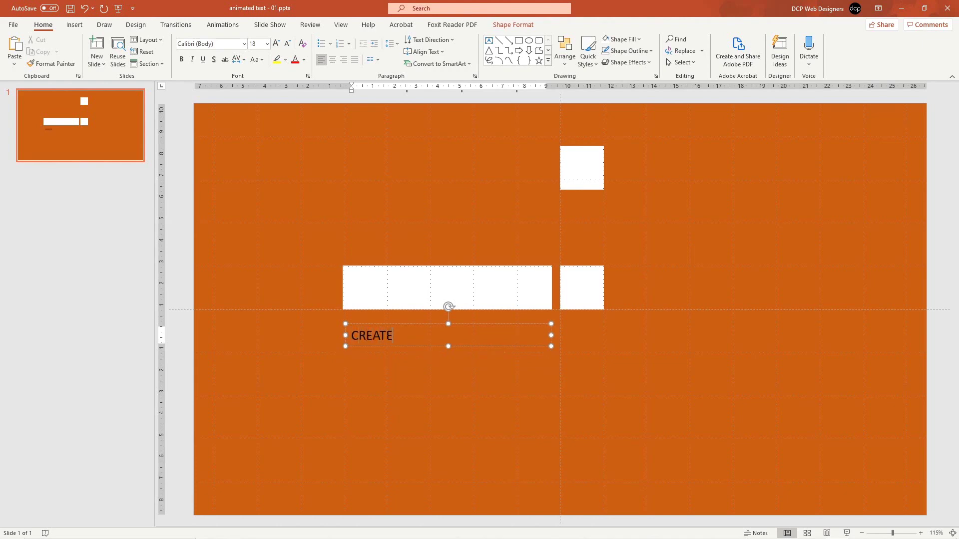
# Centre CREATE and set it in Aileron Black, enlarged to 36 pt
pyautogui.doubleClick(364, 337)
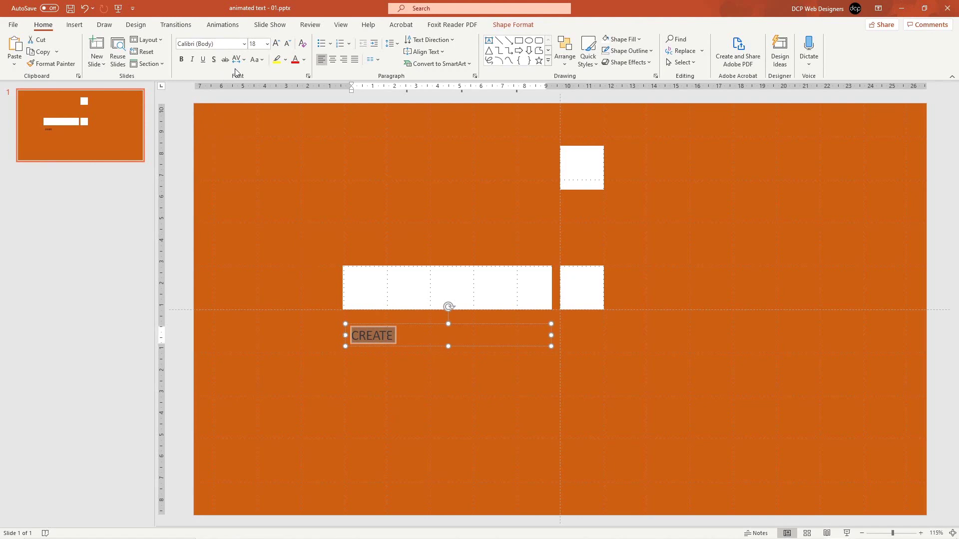
pyautogui.click(331, 60)
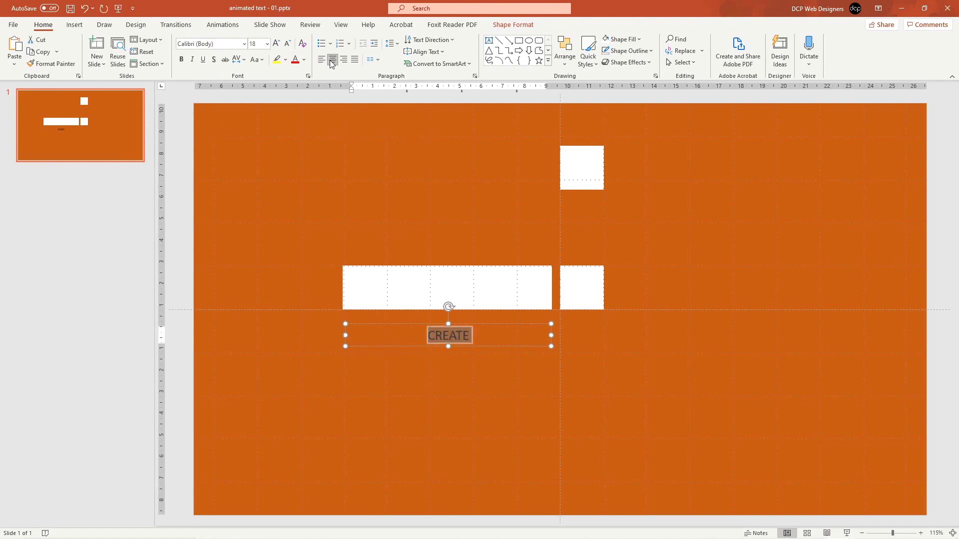
pyautogui.click(244, 44)
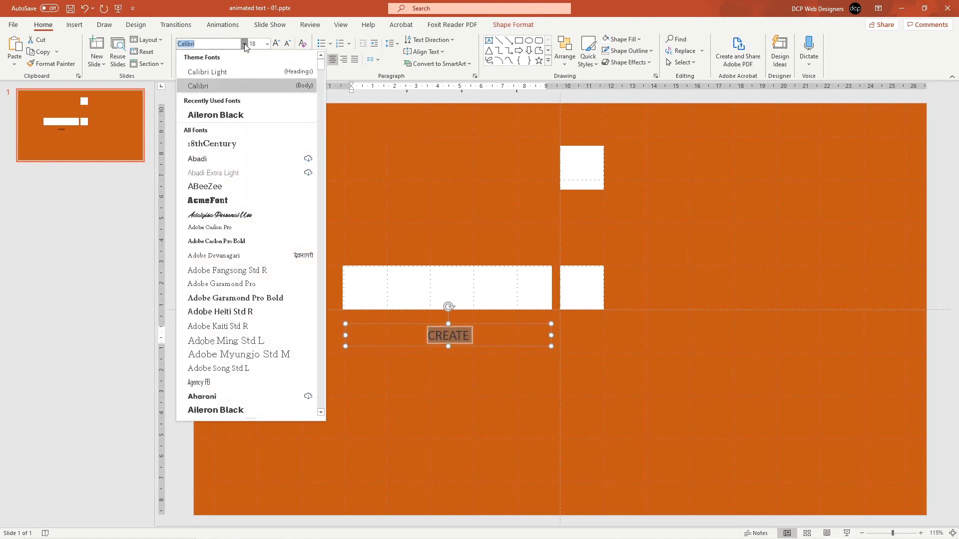
pyautogui.click(238, 410)
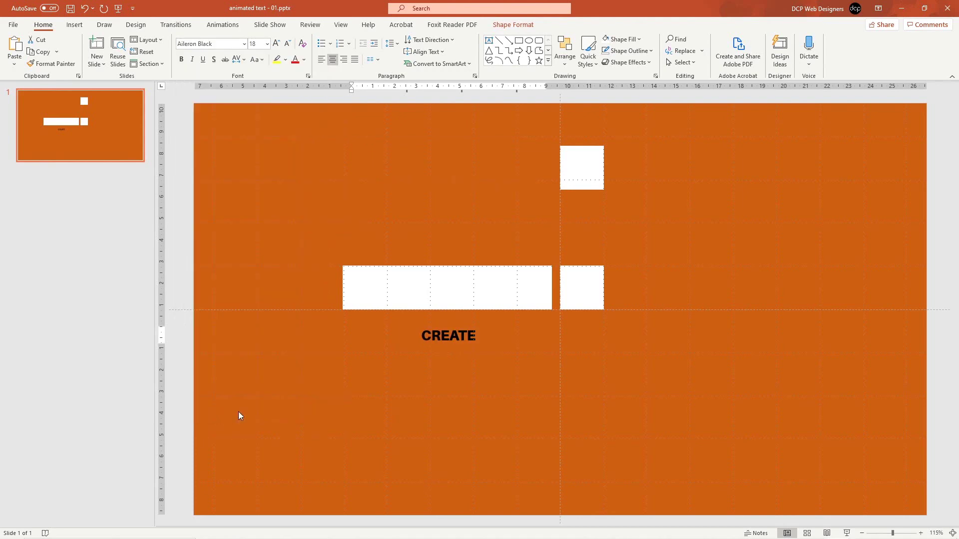
pyautogui.click(276, 44)
pyautogui.click(276, 44)
pyautogui.click(275, 44)
pyautogui.click(275, 44)
pyautogui.click(275, 44)
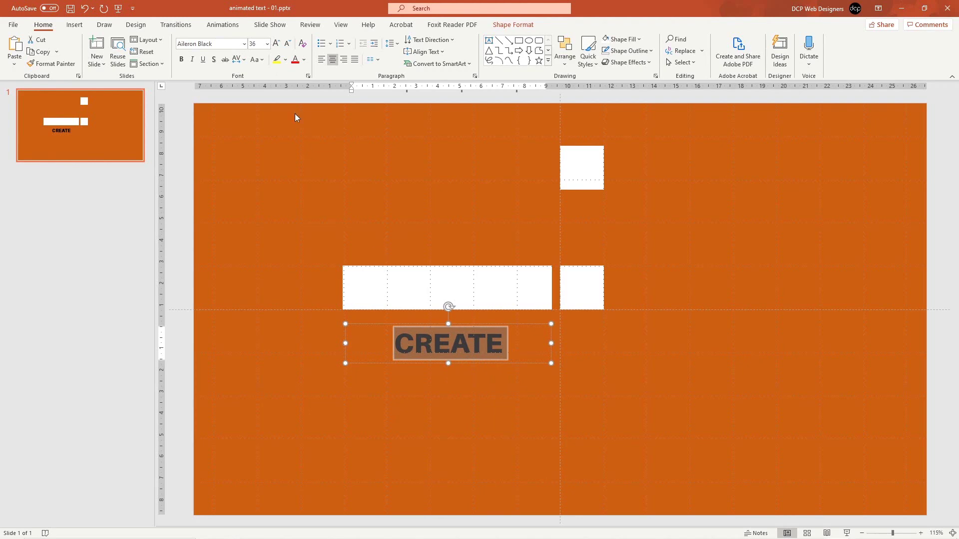
# Move the CREATE text box up onto the long white bar
pyautogui.click(468, 389)
pyautogui.click(477, 361)
pyautogui.moveTo(484, 365); pyautogui.dragTo(483, 307)
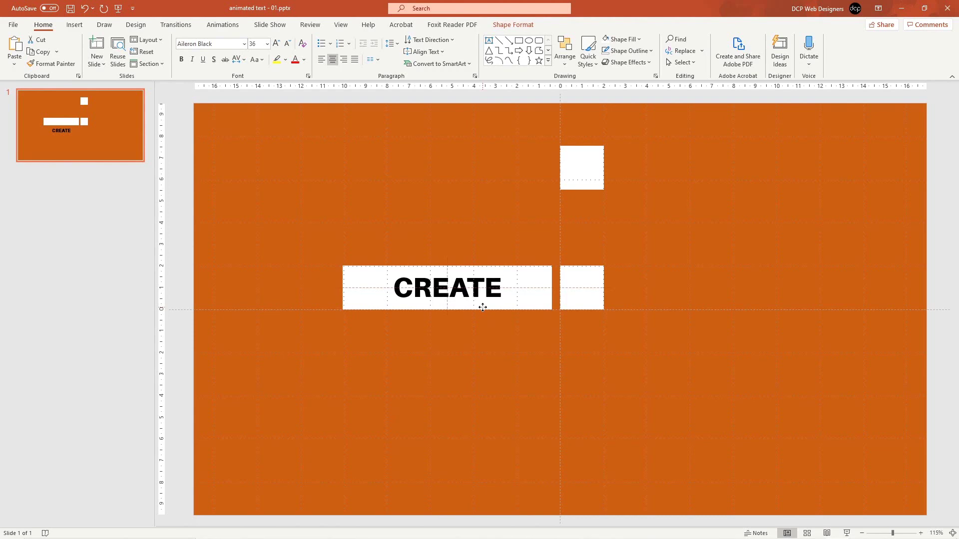
# Nudge CREATE into place and colour its text the orange theme swatch
pyautogui.moveTo(483, 307); pyautogui.dragTo(483, 308)
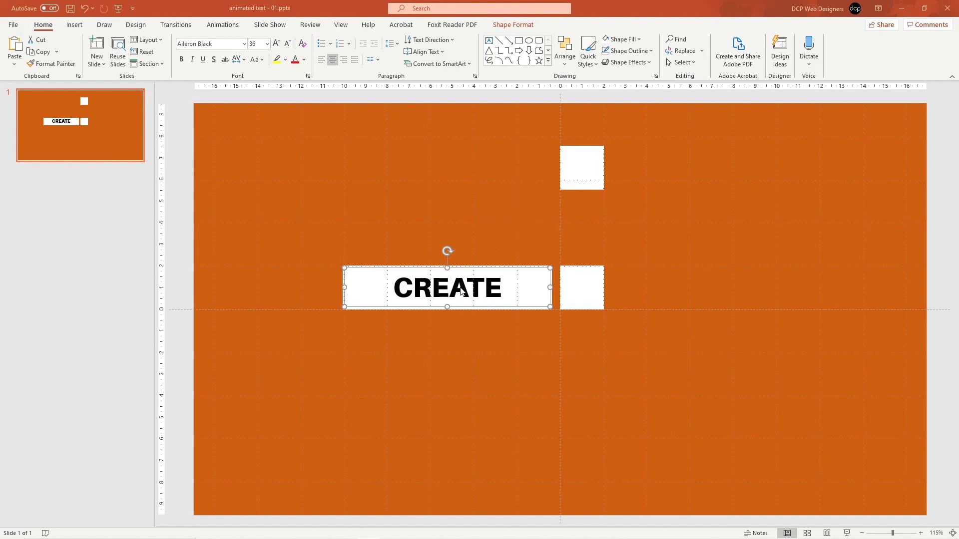
pyautogui.click(304, 60)
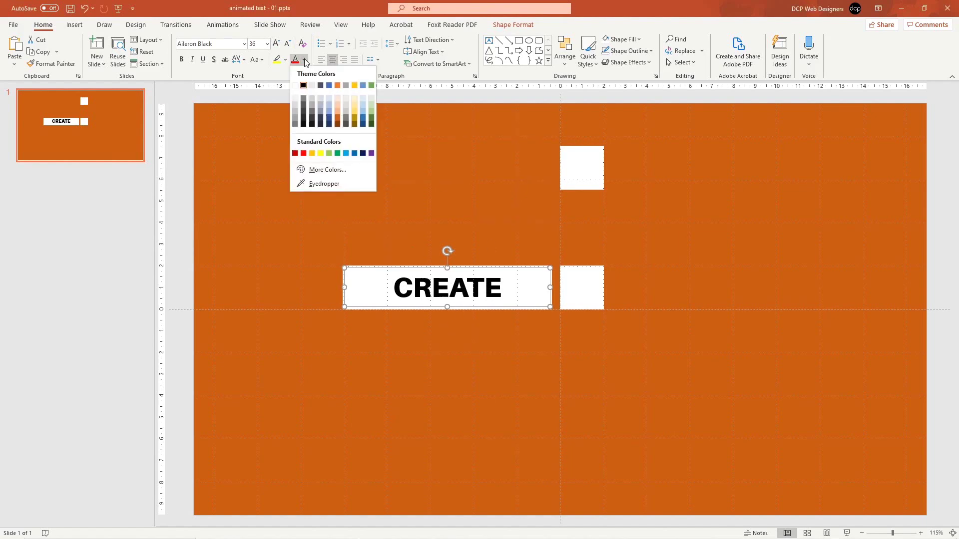
pyautogui.click(336, 117)
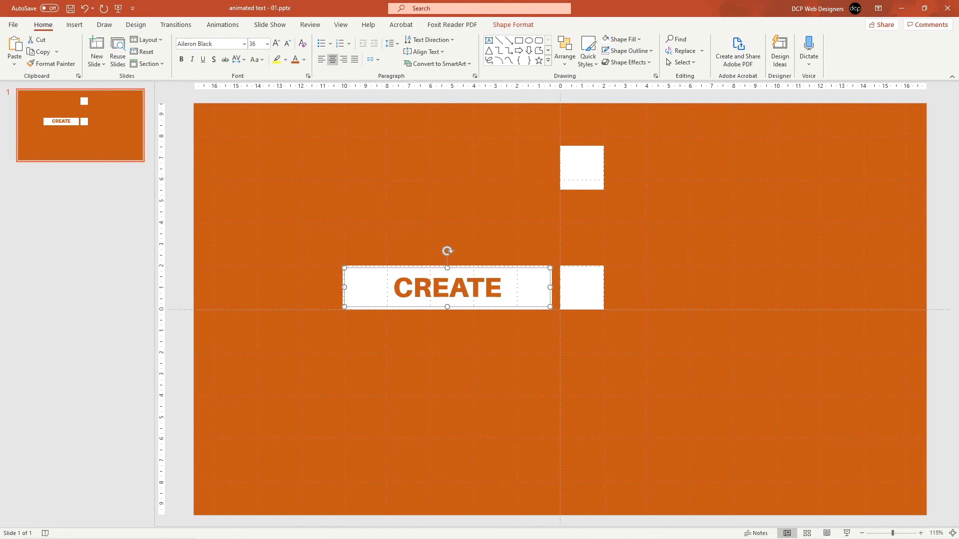
pyautogui.click(394, 375)
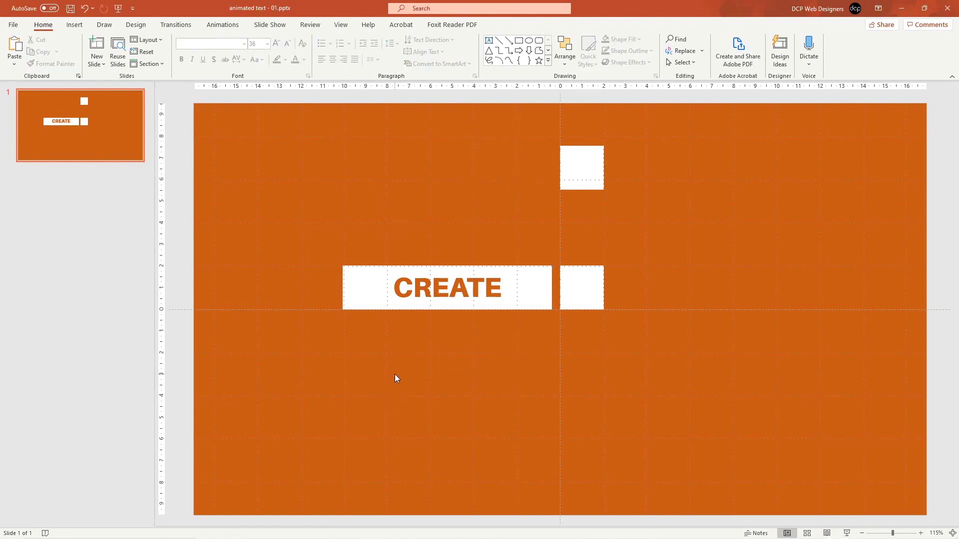
# Copy the CREATE bar and text below the original, then add another copy to its right
pyautogui.moveTo(315, 232); pyautogui.dragTo(555, 346)
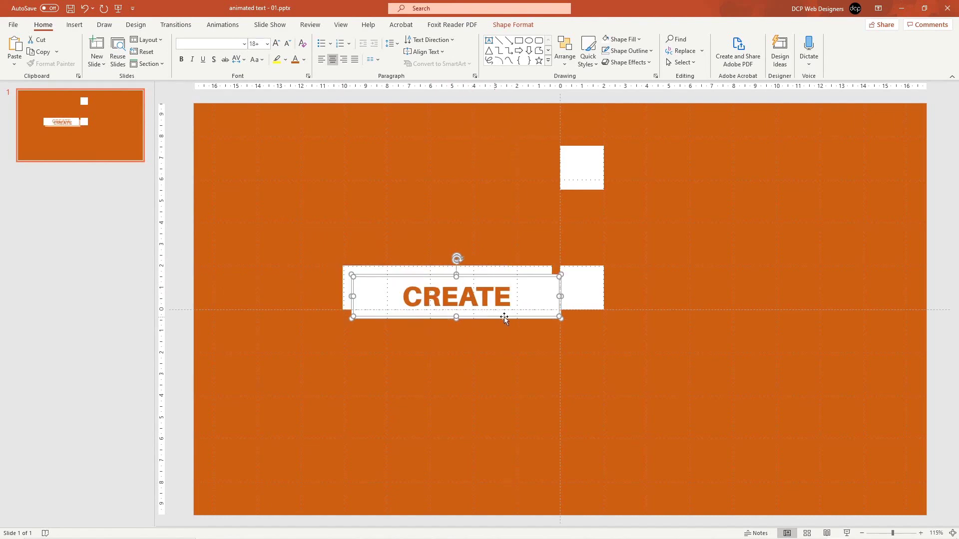
pyautogui.moveTo(520, 274); pyautogui.dragTo(509, 319)
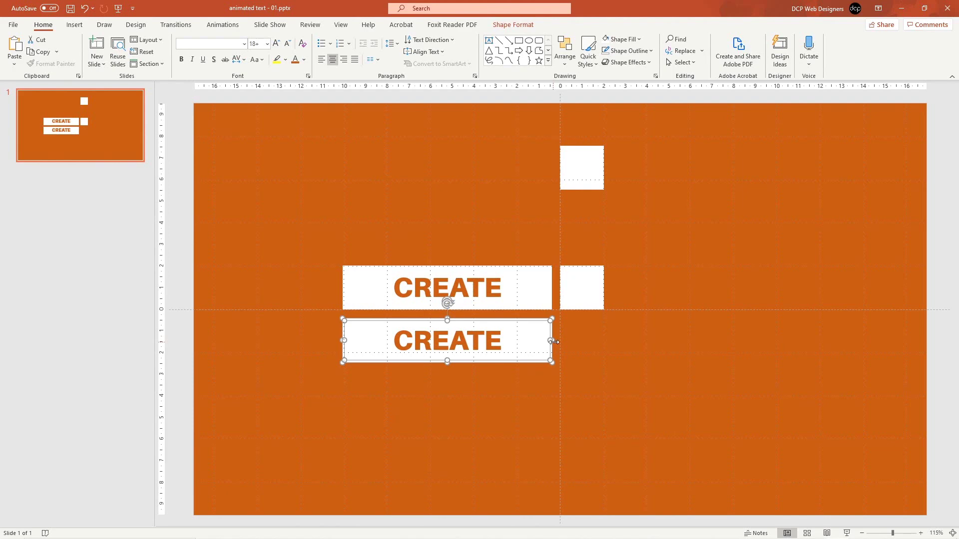
pyautogui.hotkey('ctrl', 'd')
pyautogui.moveTo(505, 377); pyautogui.dragTo(719, 323)
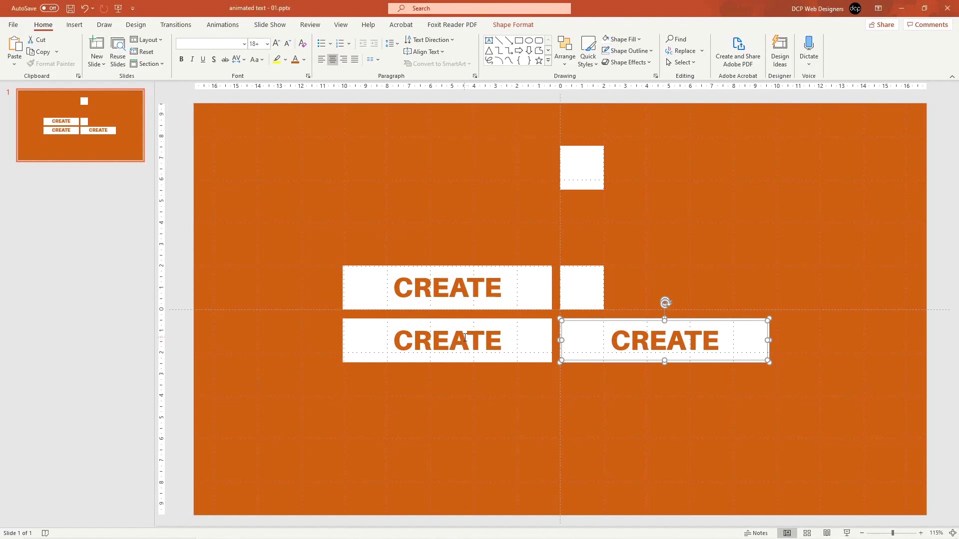
# Replace CREATE in the lower-left bar with ANIMATED
pyautogui.click(450, 341)
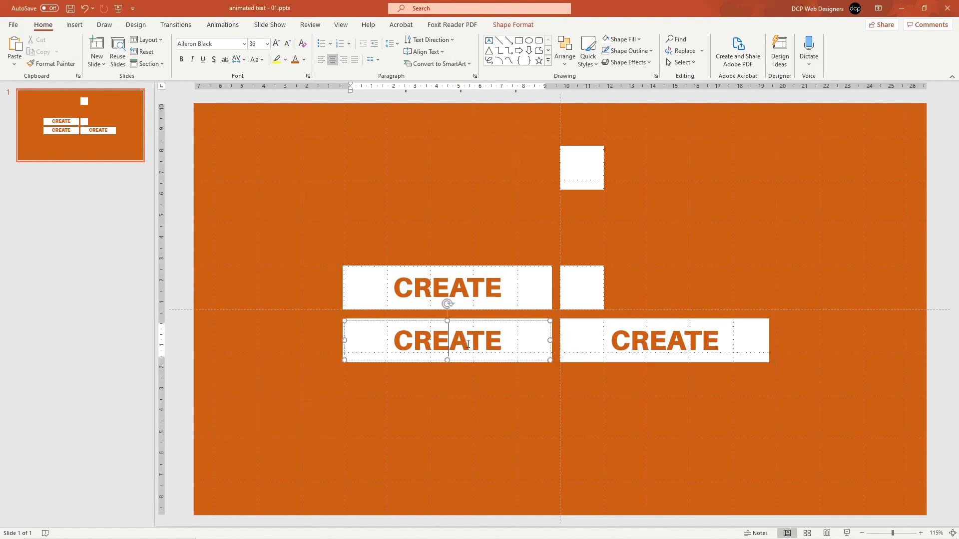
pyautogui.doubleClick(452, 341)
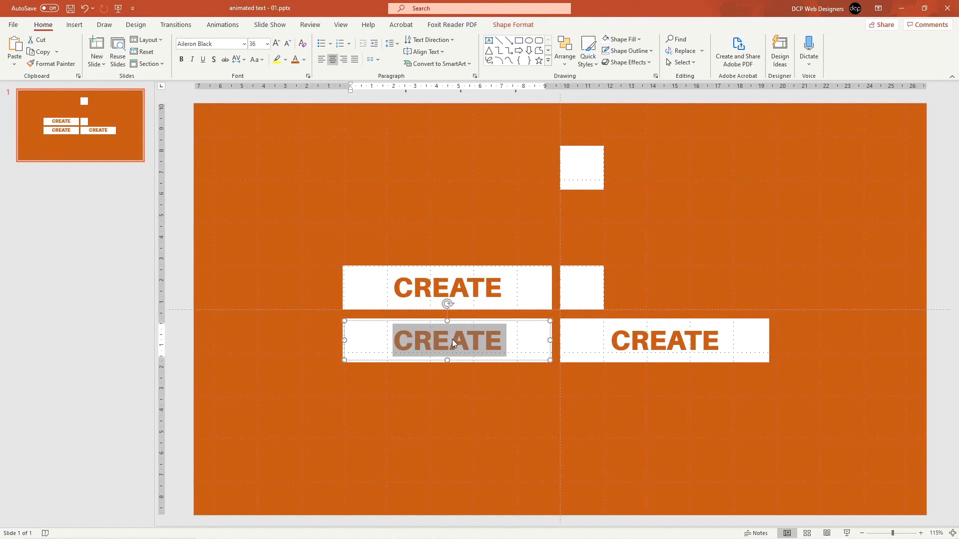
pyautogui.write('ANIMATED')
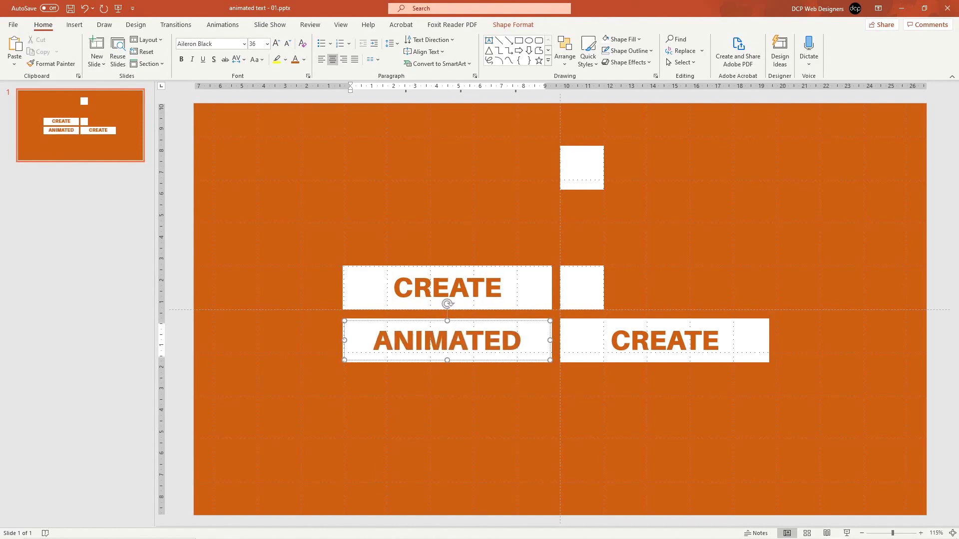
# Replace CREATE in the right-hand bar with TEXT
pyautogui.click(674, 342)
pyautogui.doubleClick(699, 343)
pyautogui.write('TEXT')
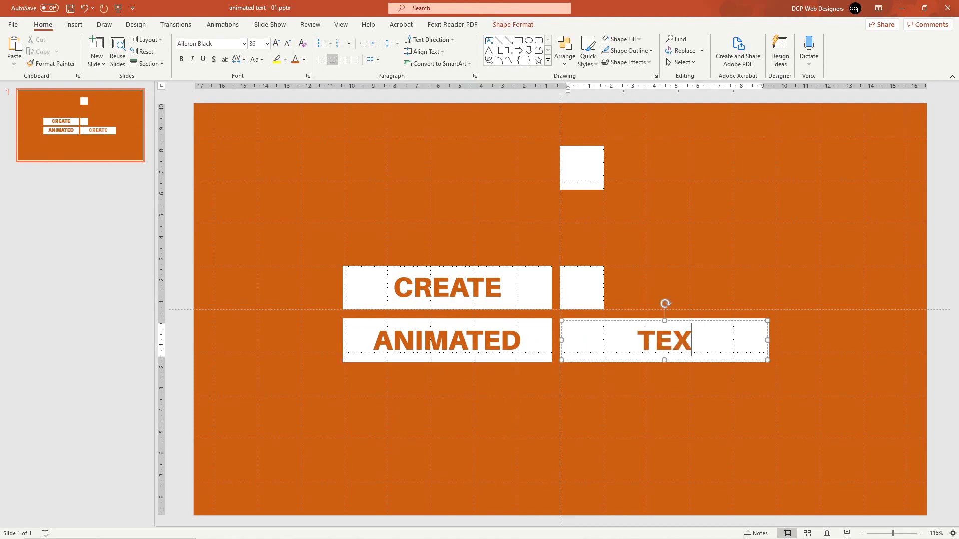